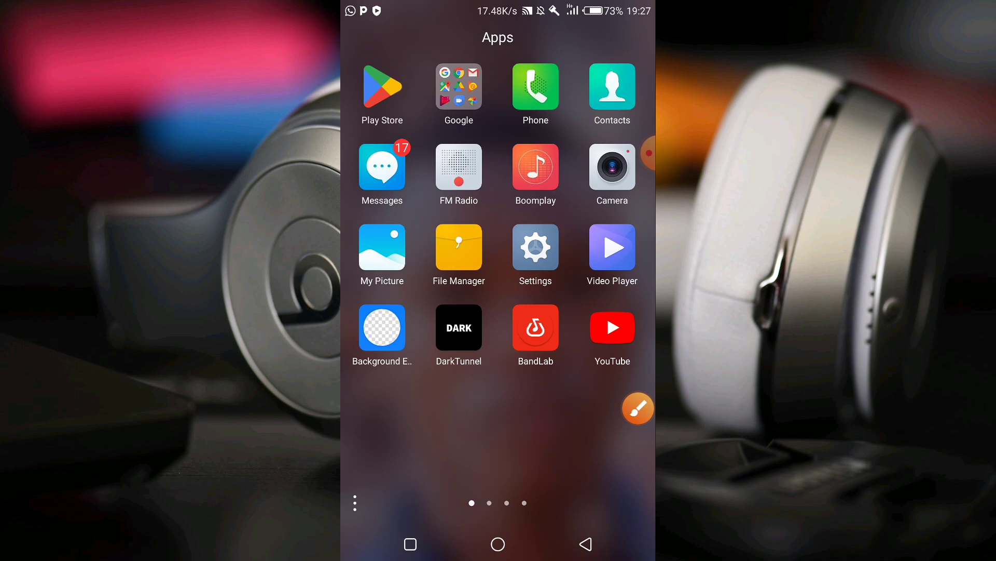
Step: Leave the apps drawer and launch Google Play from the home screen
left_click(638, 409)
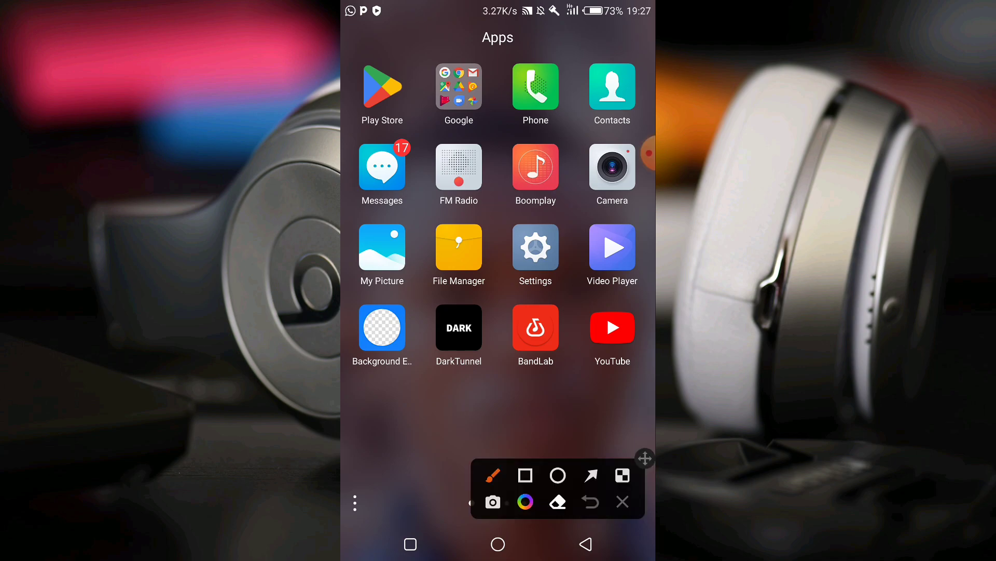
left_click(526, 475)
left_click_drag(501, 396, 583, 286)
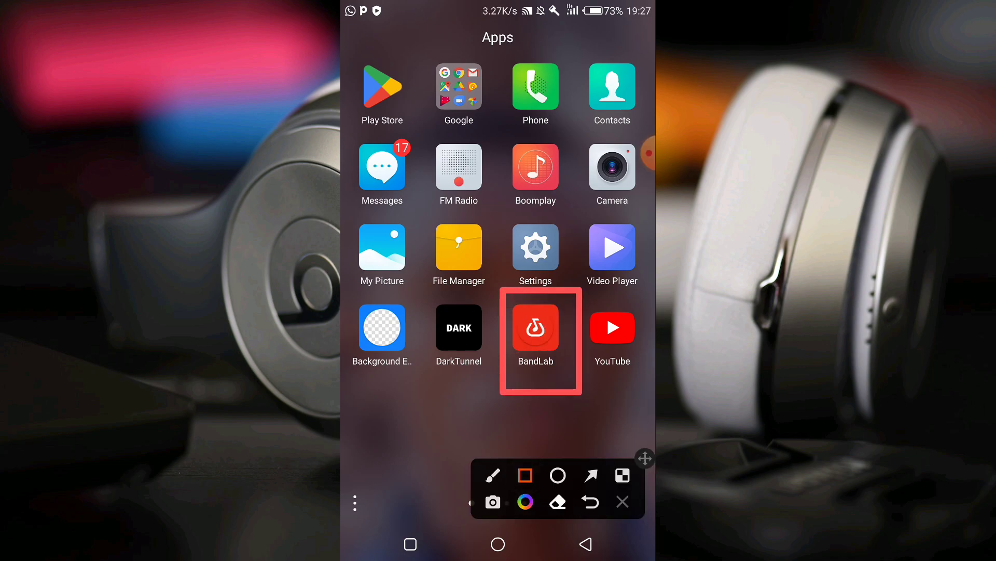
key("Escape")
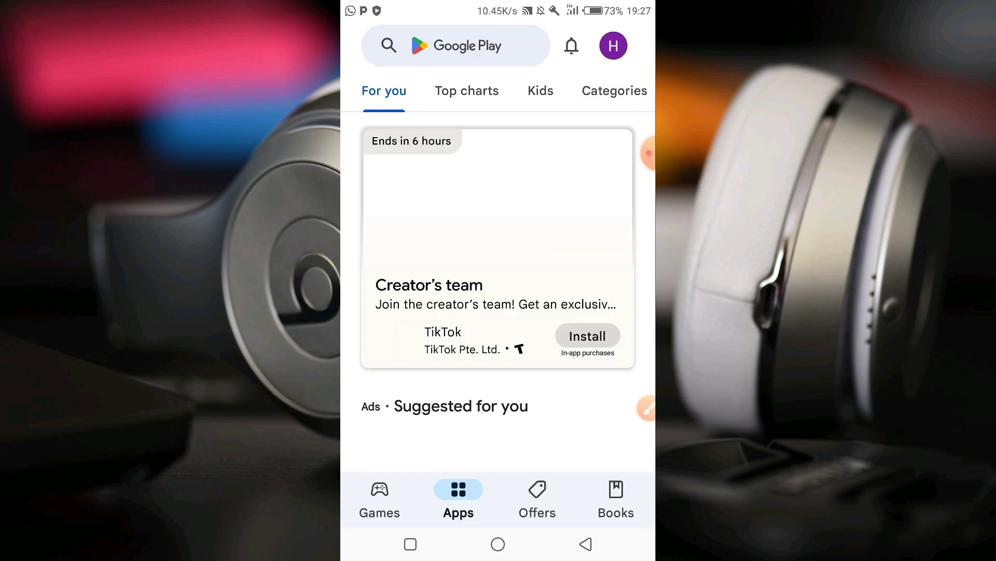
Step: Start a Play Store search for 'bandl', removing a stray letter
left_click(455, 45)
type("ba")
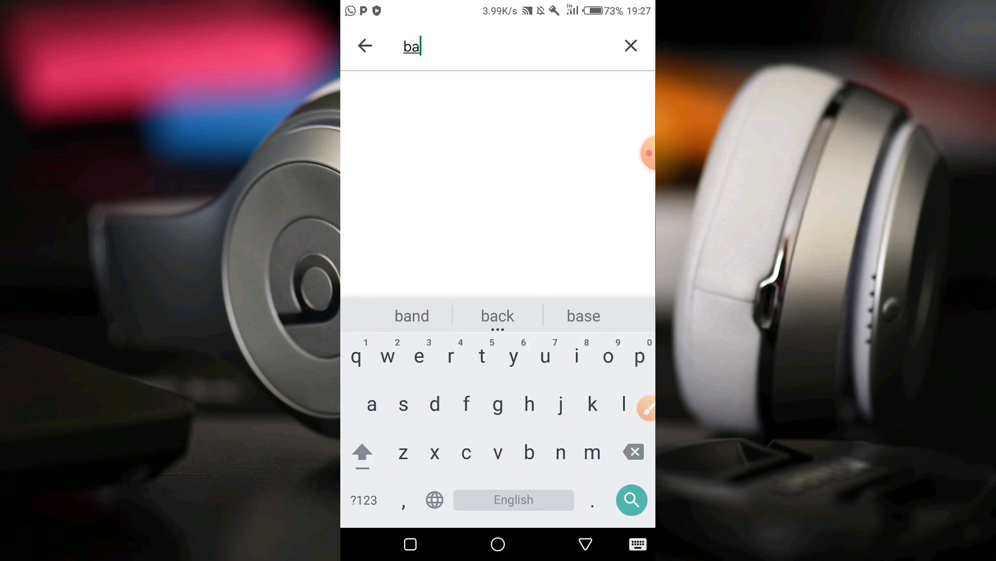
type("ndi")
key("BackSpace")
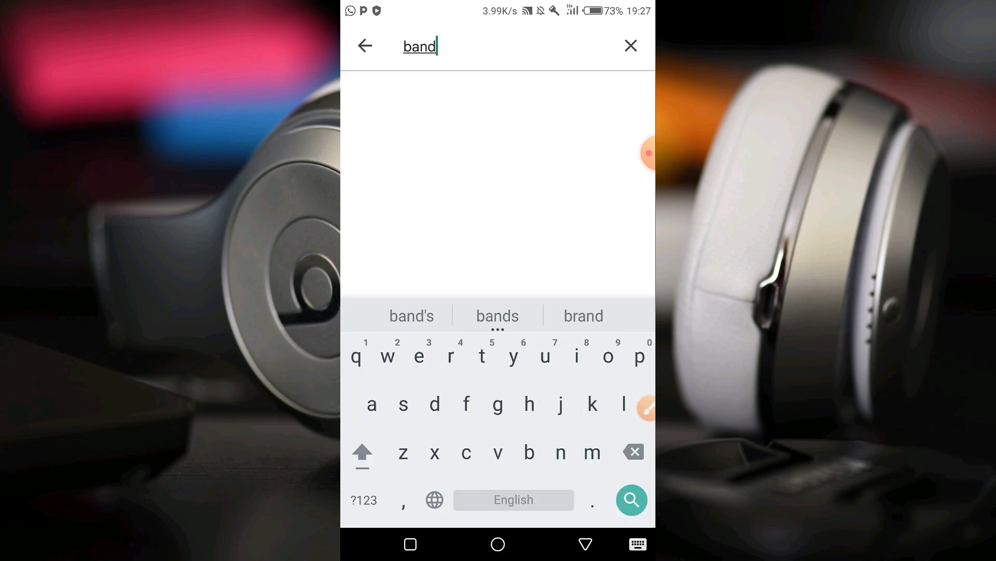
left_click(647, 408)
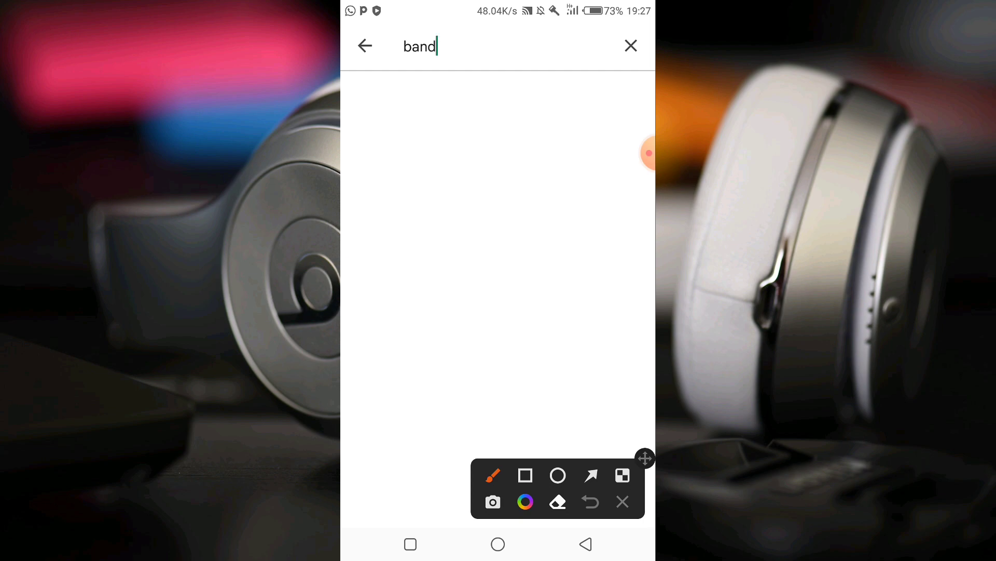
left_click(624, 502)
left_click_drag(638, 407, 637, 269)
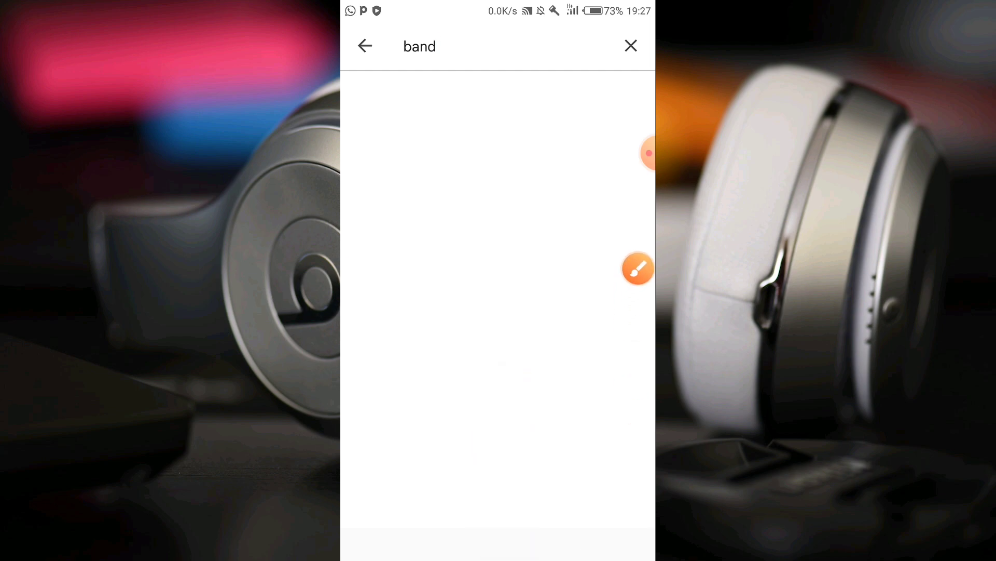
Step: Pick the 'bandlab' suggestion to list the BandLab – Music Maker app
left_click(436, 46)
type("l")
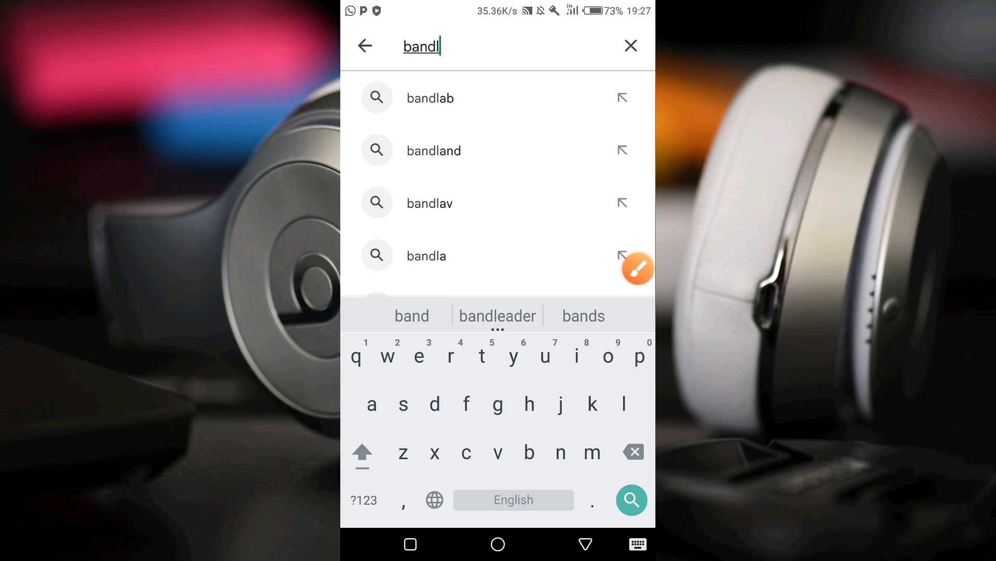
left_click(638, 269)
left_click(526, 475)
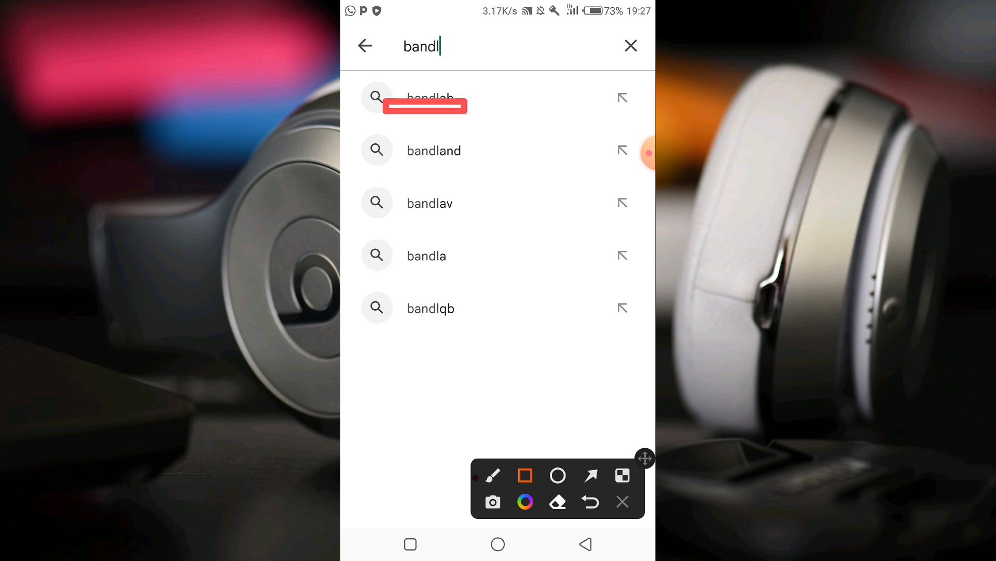
left_click_drag(384, 103, 495, 91)
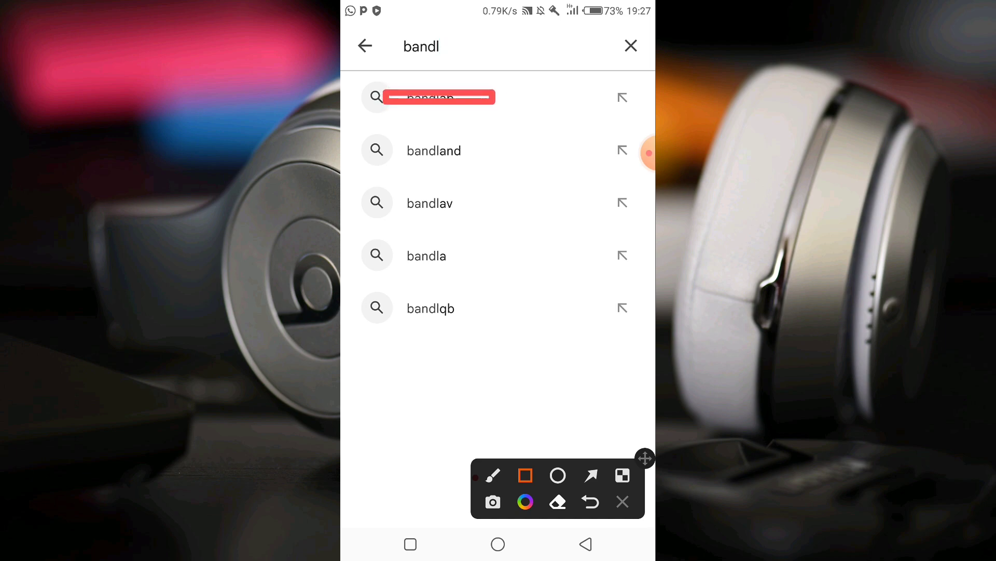
left_click(623, 502)
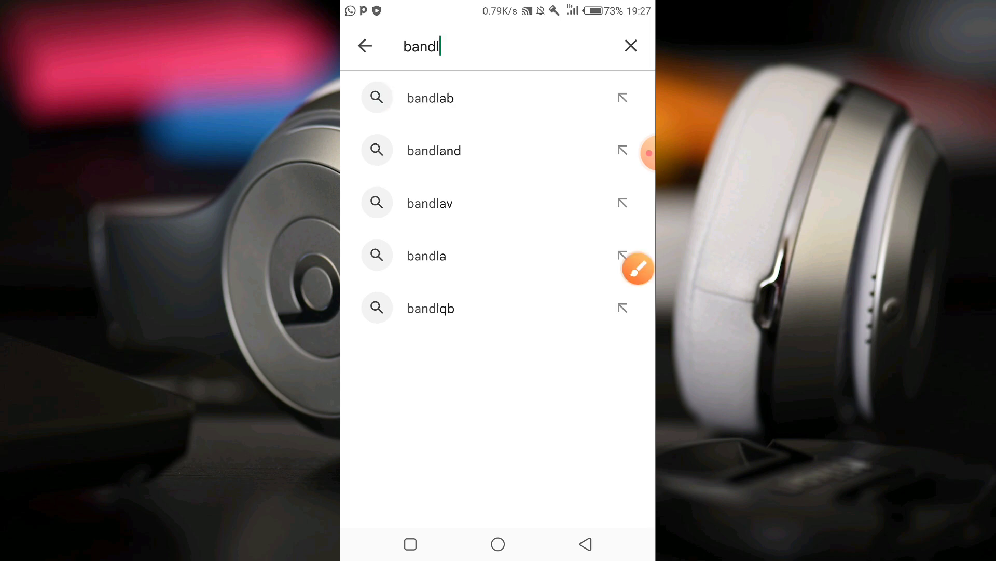
mouse_move(638, 269)
left_mouse_down()
mouse_move(413, 91)
mouse_move(451, 91)
mouse_move(422, 84)
mouse_move(518, 115)
mouse_move(556, 169)
left_mouse_up()
left_click_drag(638, 165, 638, 247)
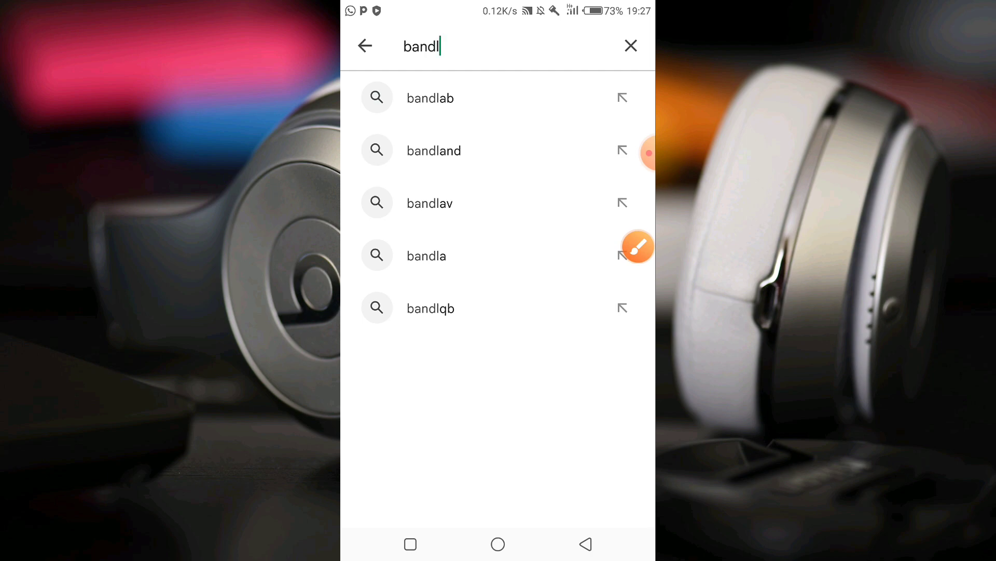
left_click(431, 98)
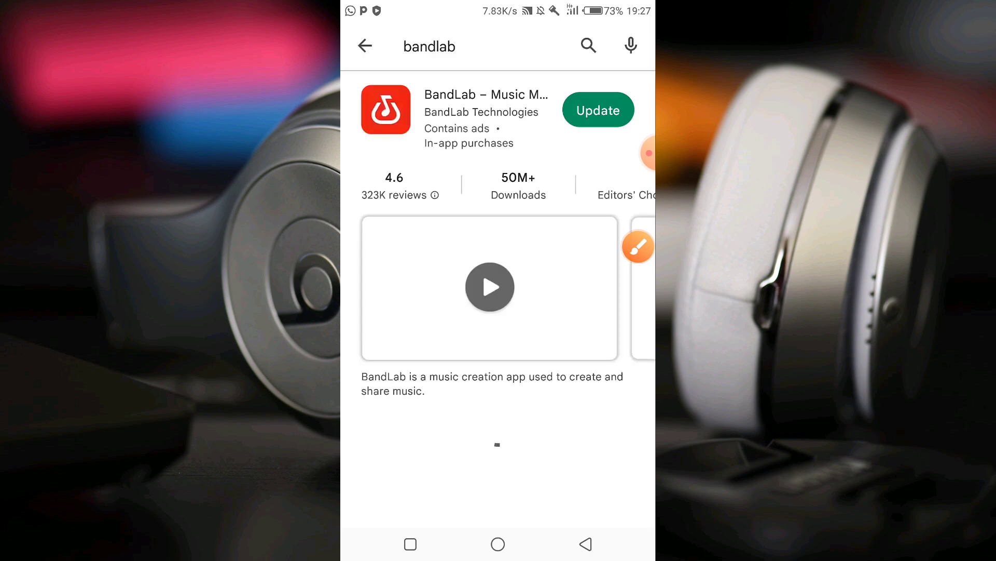
mouse_move(638, 246)
left_mouse_down()
mouse_move(451, 107)
mouse_move(452, 85)
mouse_move(633, 126)
mouse_move(596, 105)
mouse_move(624, 339)
mouse_move(644, 406)
left_mouse_up()
scroll(508, 297, "down", 2)
scroll(508, 298, "up", 2)
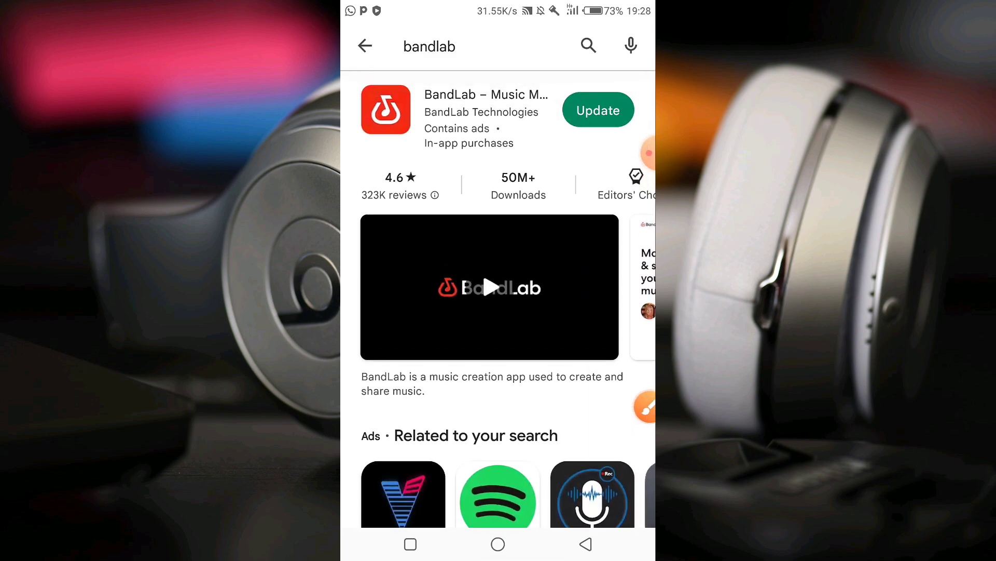
scroll(490, 287, "right", 3)
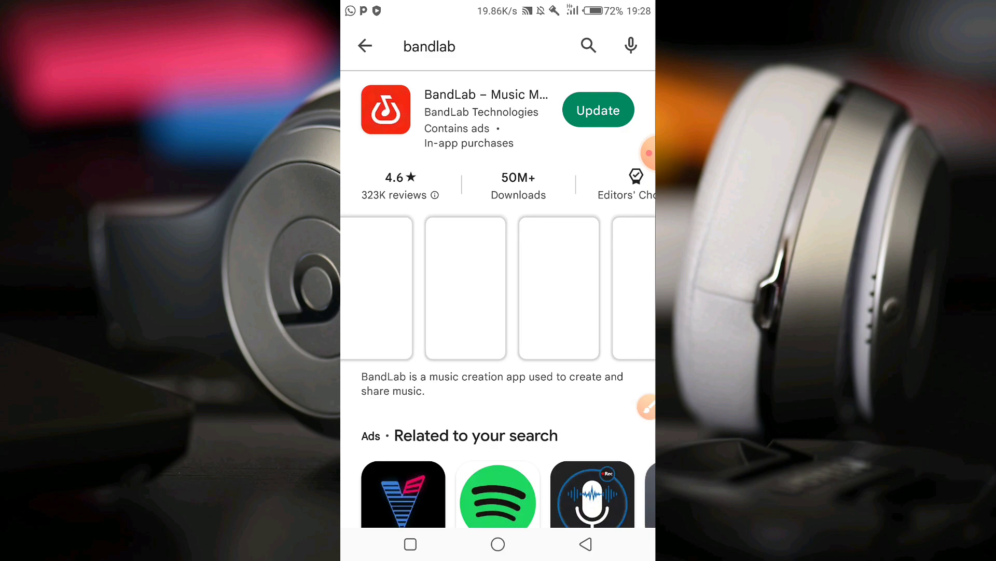
mouse_move(647, 406)
left_mouse_down()
mouse_move(507, 167)
mouse_move(519, 161)
mouse_move(498, 205)
mouse_move(548, 168)
left_mouse_up()
left_click_drag(641, 174, 641, 378)
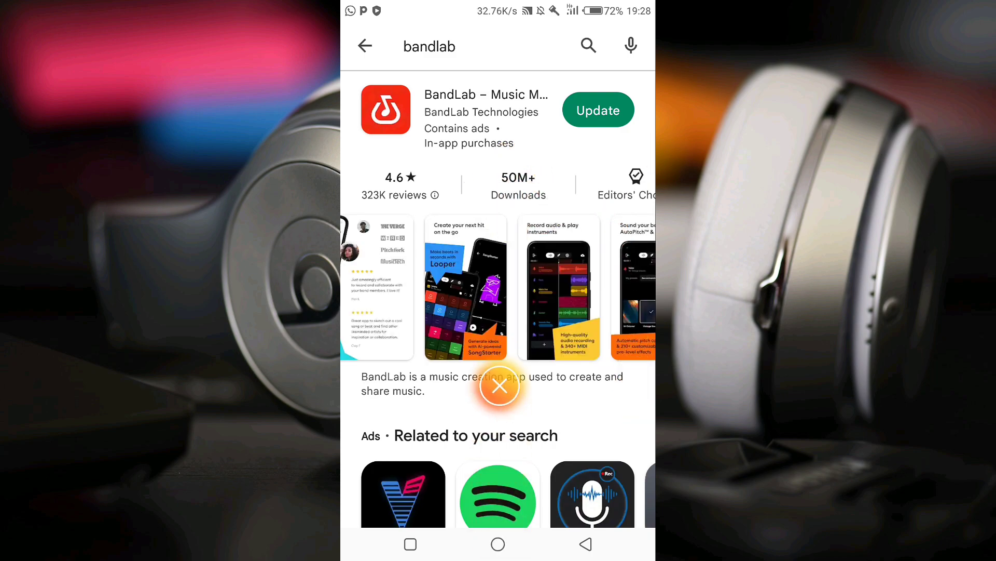
left_click(640, 379)
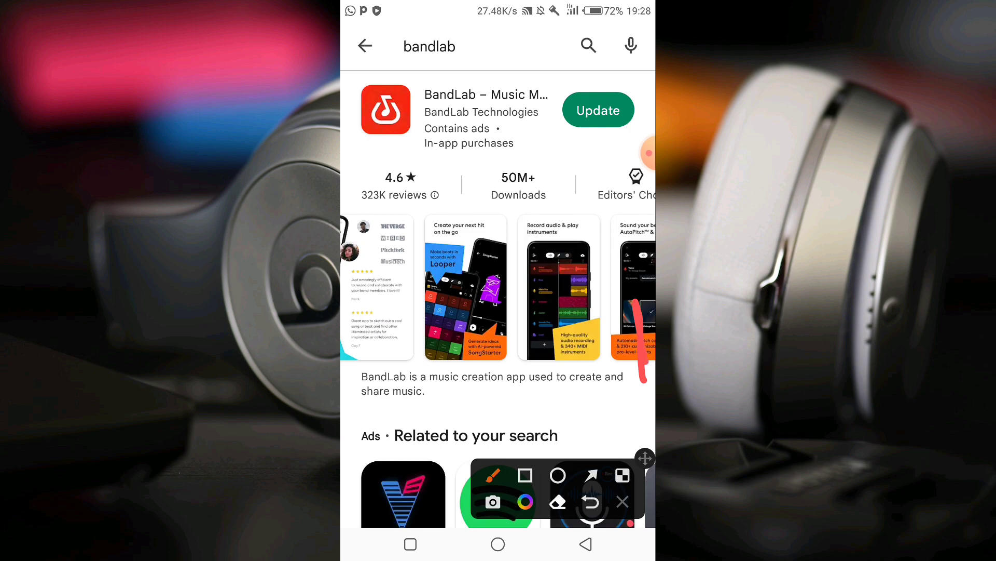
left_click(623, 501)
left_click(498, 544)
Step: Launch BandLab from the apps drawer to reach its Create page
left_click(499, 485)
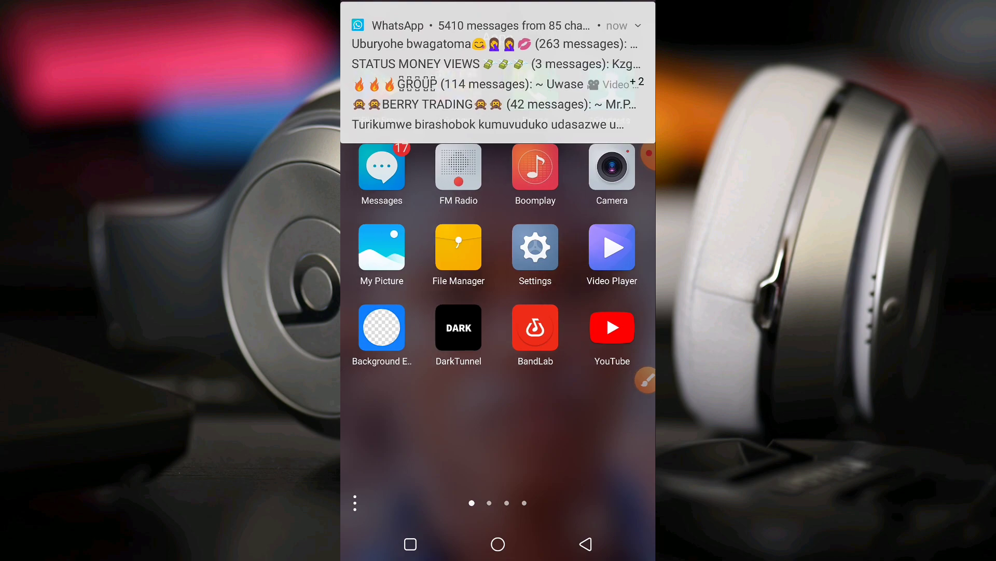
left_click_drag(637, 380, 499, 386)
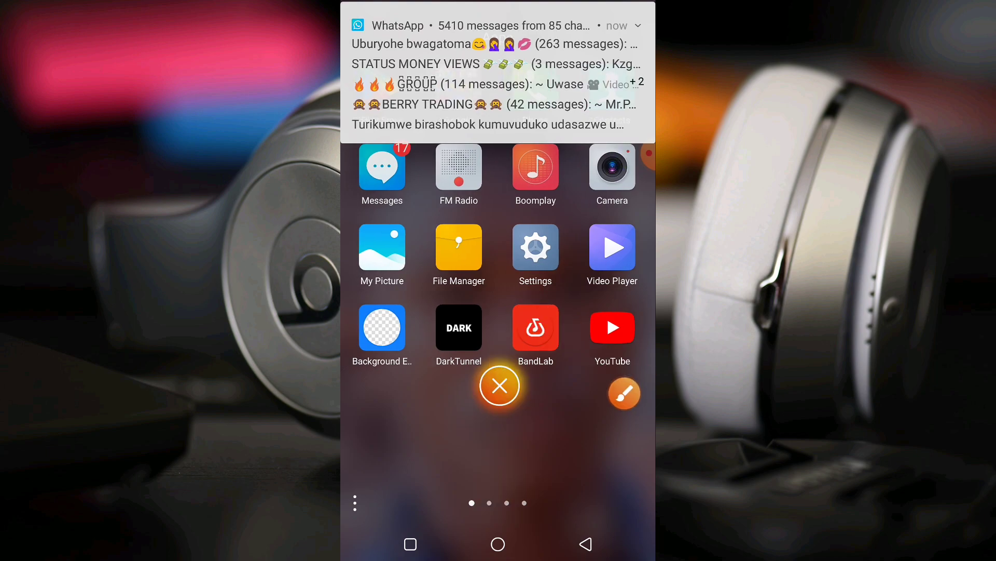
left_click(536, 327)
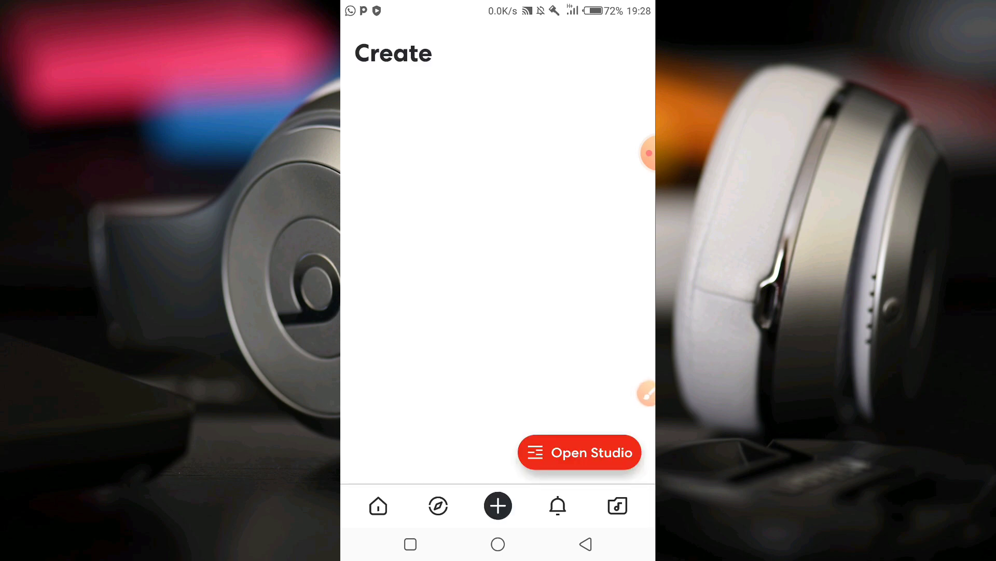
Step: Swipe the Track Type carousel over to Looper
mouse_move(646, 394)
left_mouse_down()
mouse_move(573, 470)
mouse_move(608, 314)
mouse_move(639, 392)
mouse_move(525, 250)
mouse_move(583, 262)
mouse_move(580, 245)
mouse_move(637, 267)
mouse_move(498, 382)
mouse_move(494, 506)
mouse_move(629, 422)
mouse_move(640, 351)
left_mouse_up()
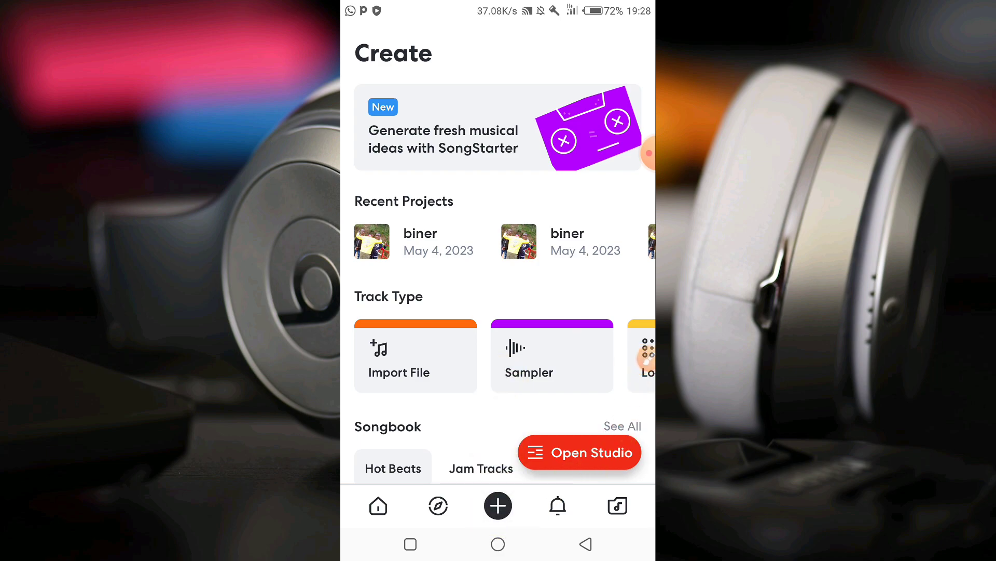
left_click_drag(576, 356, 428, 355)
mouse_move(649, 355)
left_mouse_down()
mouse_move(583, 355)
mouse_move(499, 385)
mouse_move(637, 362)
left_mouse_up()
left_click(637, 361)
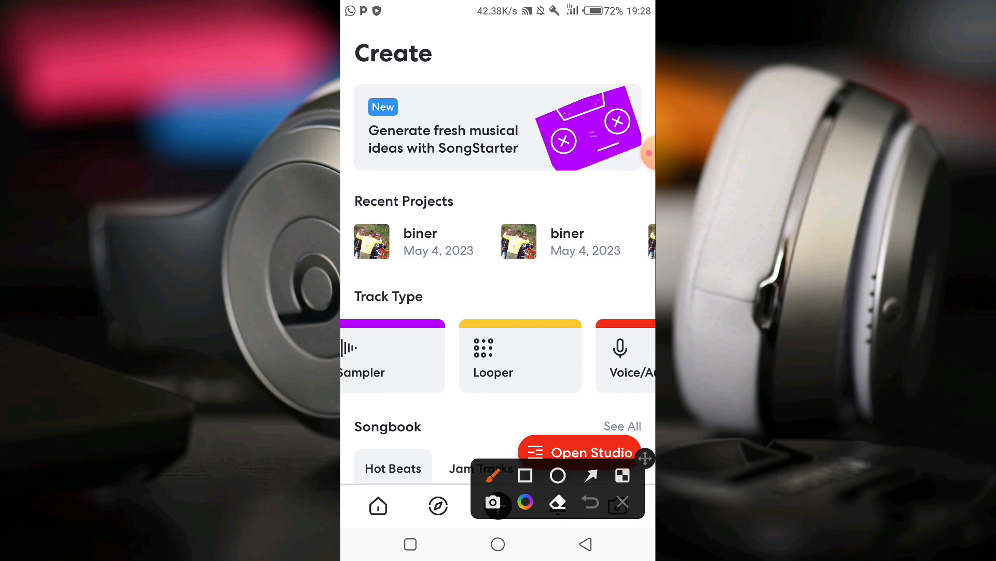
Step: Show the recently released sound packs and preview DJ Angel: Moombah
left_click(525, 475)
mouse_move(466, 394)
left_mouse_down()
mouse_move(573, 296)
mouse_move(584, 303)
left_mouse_up()
left_click(623, 502)
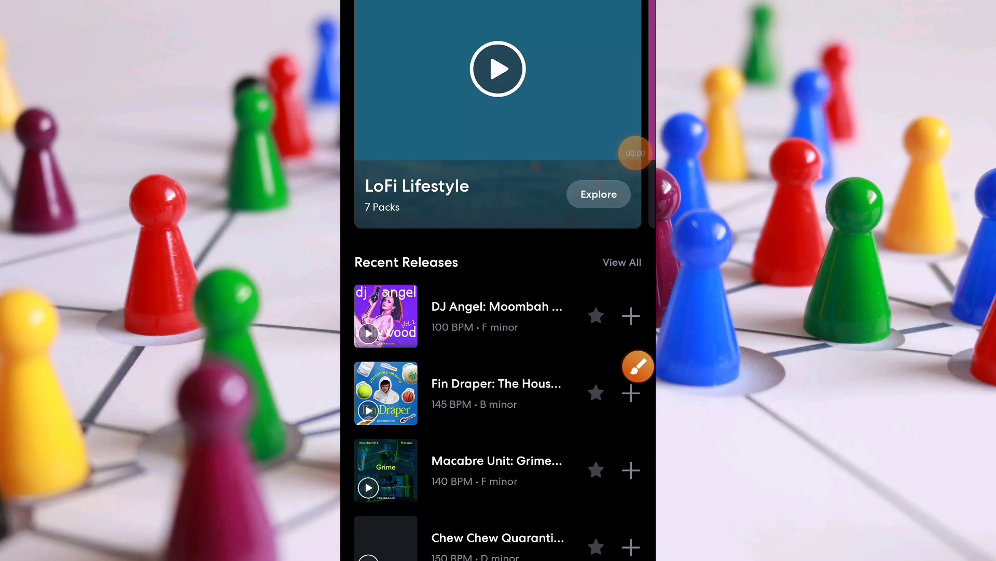
mouse_move(636, 366)
left_mouse_down()
mouse_move(402, 461)
mouse_move(385, 518)
mouse_move(405, 413)
mouse_move(479, 506)
mouse_move(523, 542)
left_mouse_up()
Step: Preview the Fin Draper pack and load it into a new studio project
left_click(368, 333)
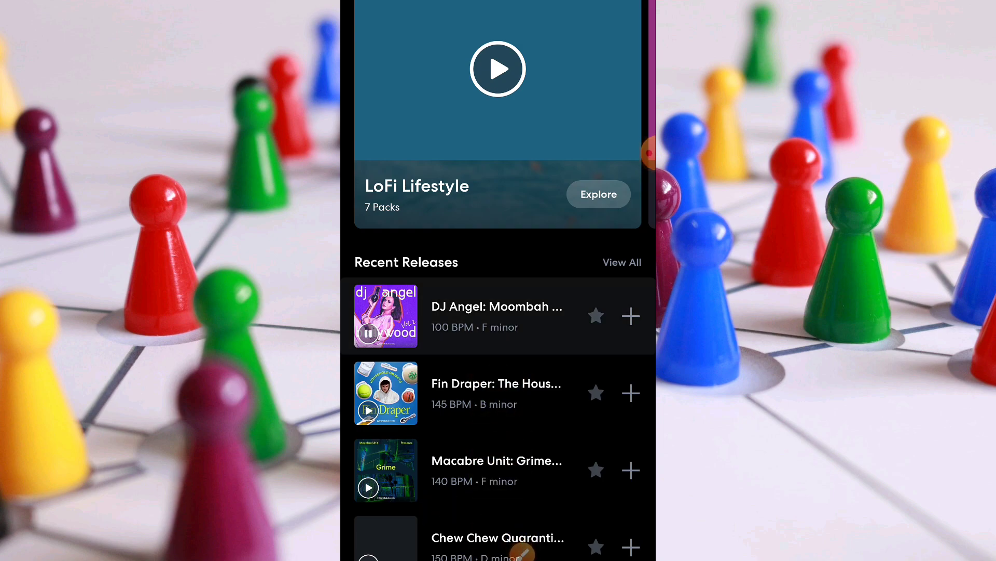
left_click(368, 409)
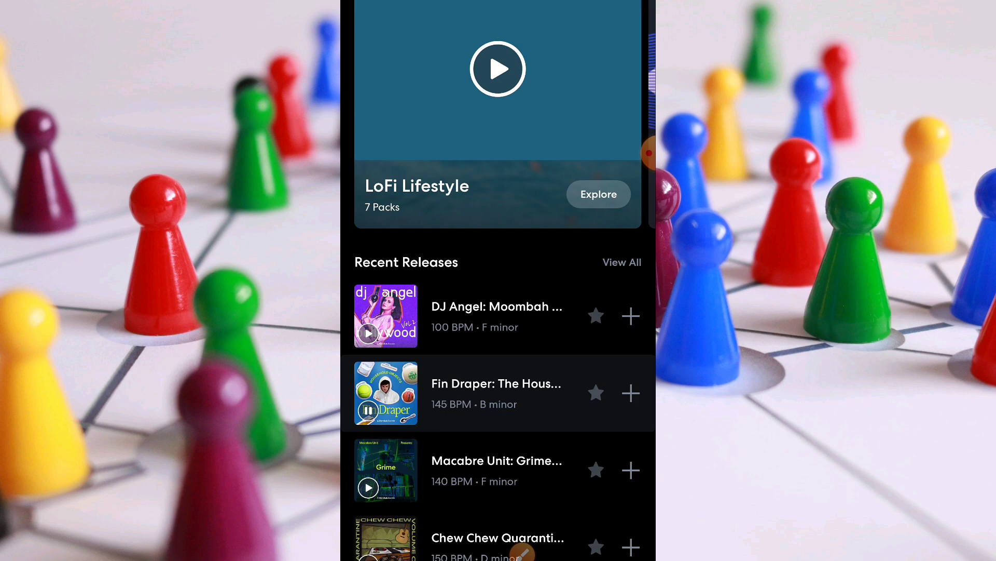
mouse_move(522, 550)
left_mouse_down()
mouse_move(607, 315)
mouse_move(569, 529)
left_mouse_up()
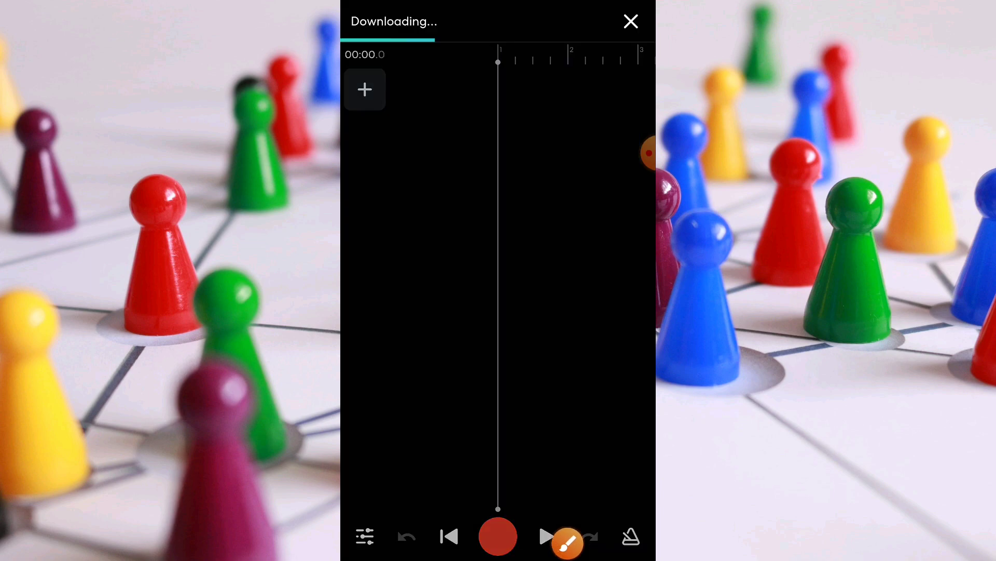
Step: Play the Fx pad, third Chords, fourth Beats and first Lead Household Pack loops
left_click(648, 153)
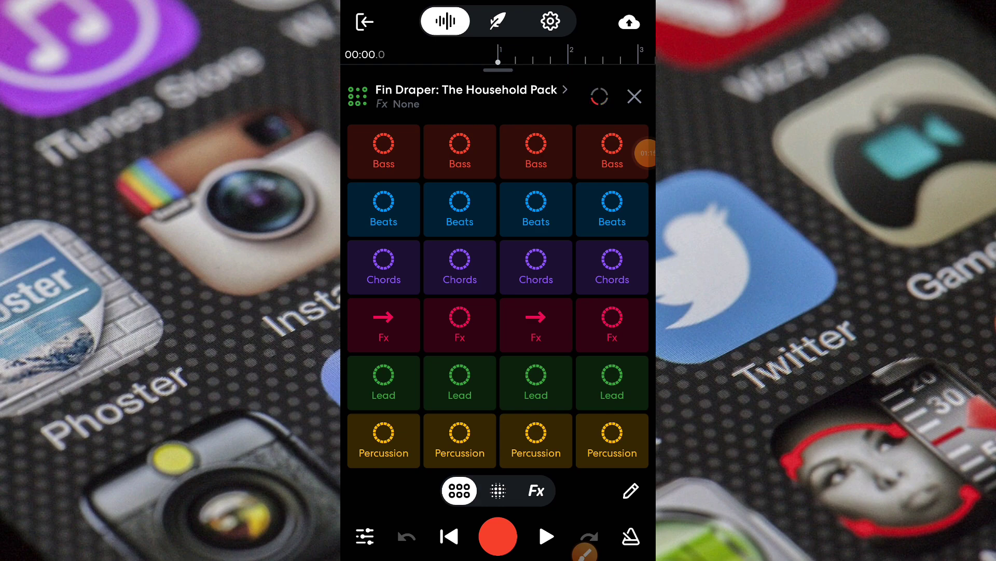
left_click(584, 551)
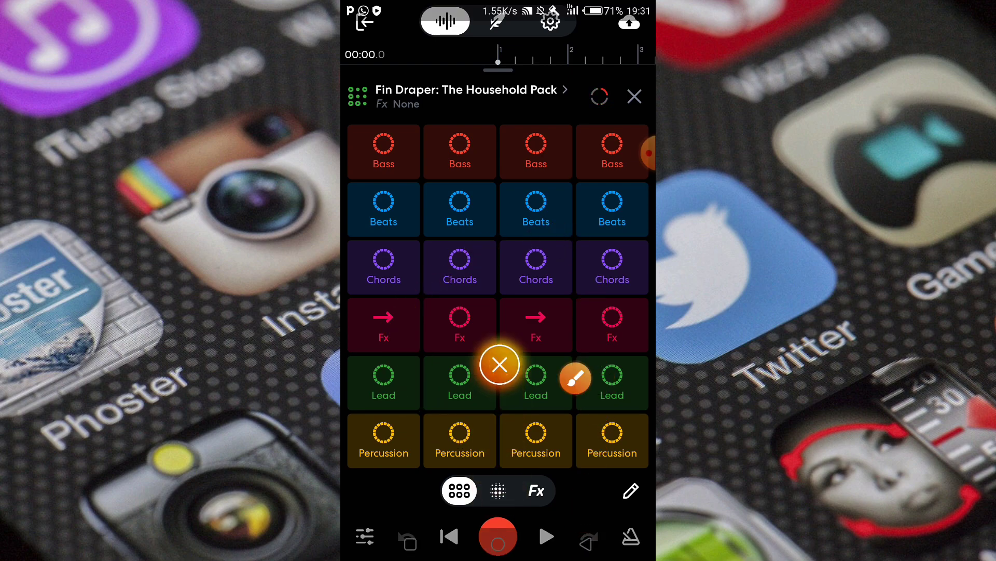
mouse_move(406, 316)
left_mouse_down()
mouse_move(605, 423)
mouse_move(594, 543)
left_mouse_up()
left_click(383, 325)
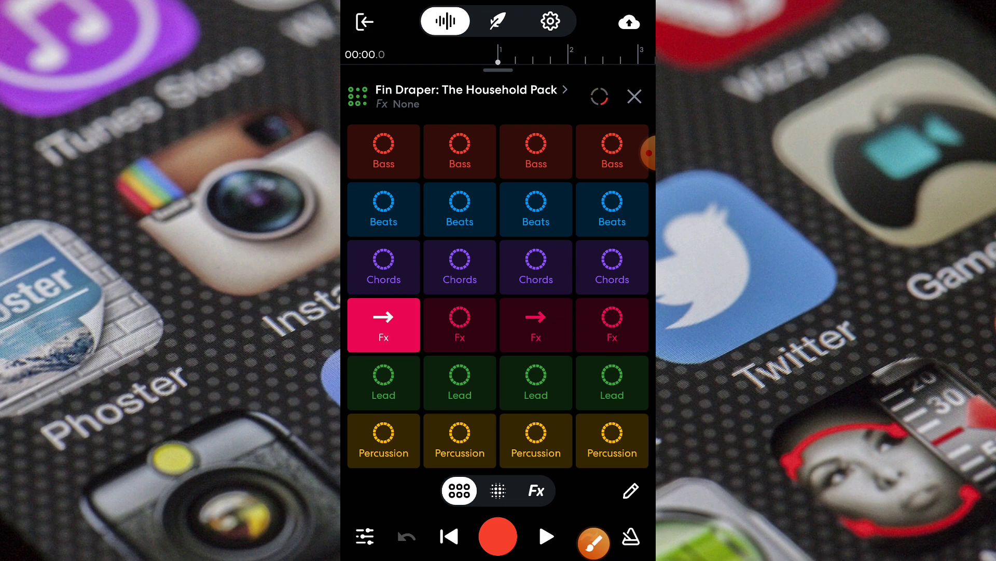
left_click(536, 267)
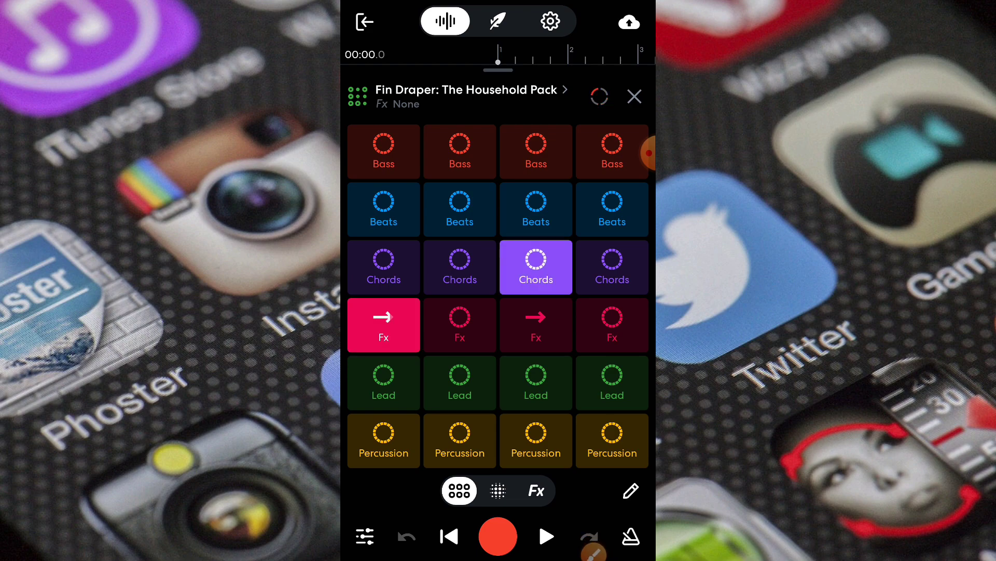
left_click(612, 208)
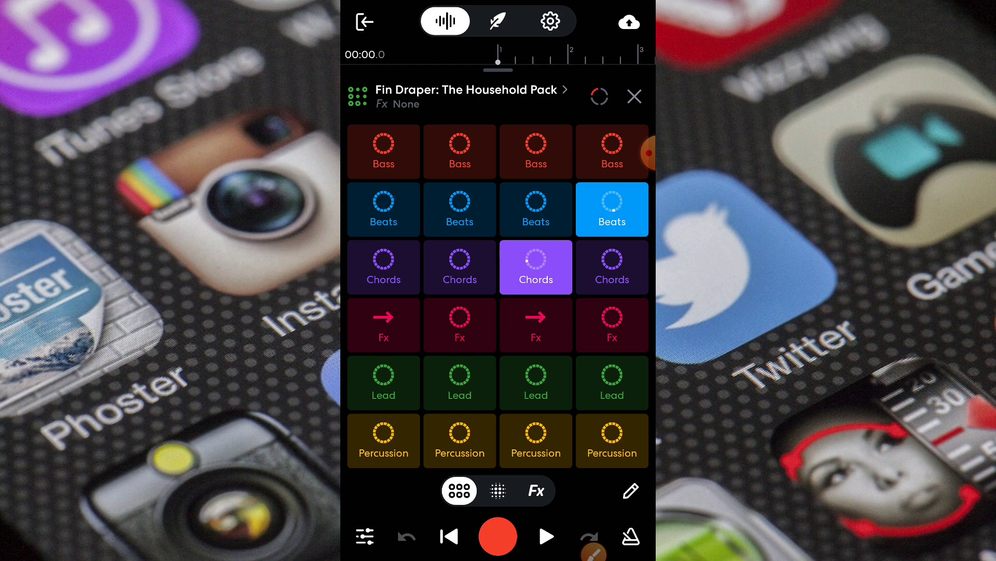
left_click(383, 209)
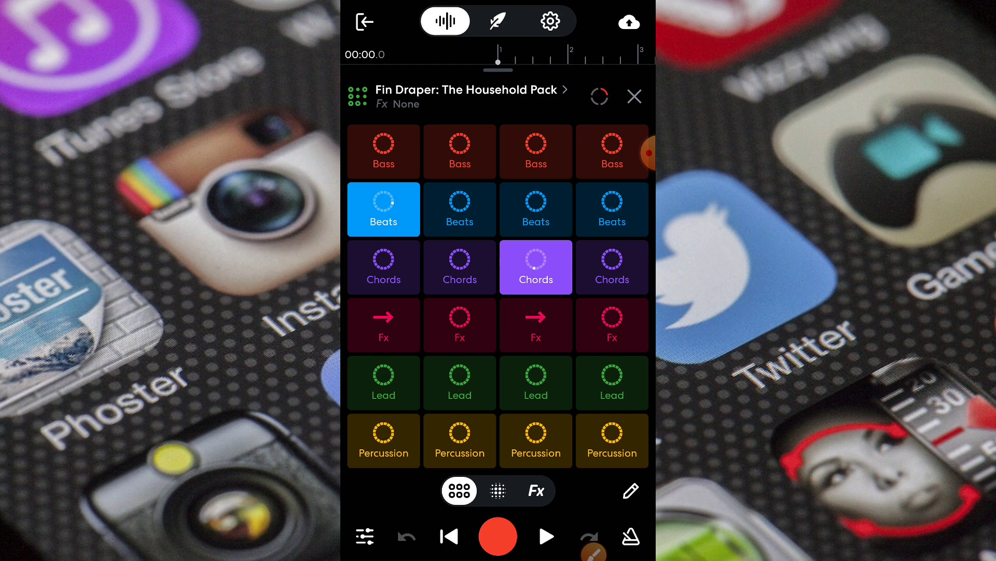
left_click(612, 209)
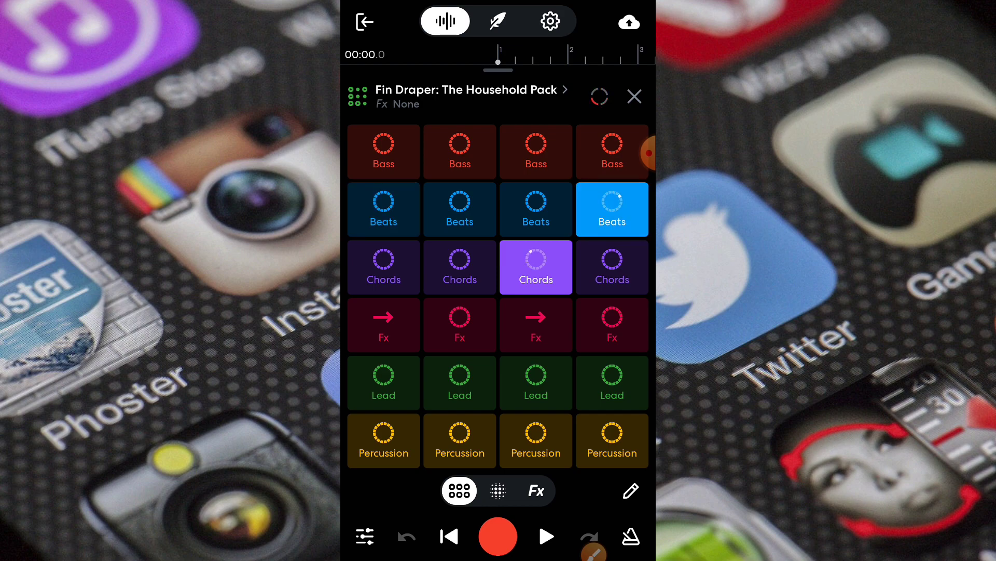
left_click(383, 381)
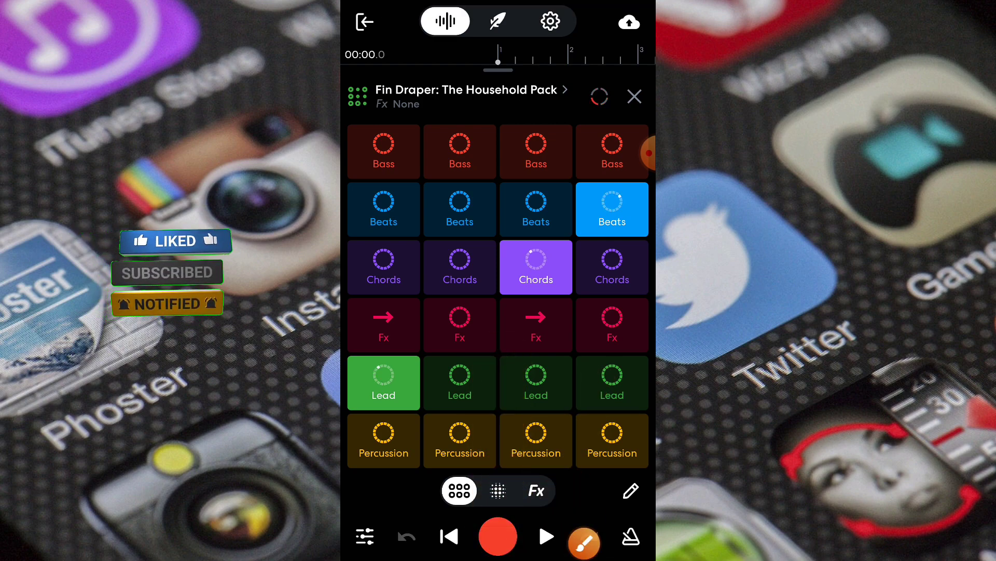
Step: Let the looped recording run to 00:24, then stop it
mouse_move(583, 543)
left_mouse_down()
mouse_move(555, 151)
mouse_move(519, 91)
mouse_move(546, 57)
mouse_move(594, 74)
mouse_move(589, 510)
left_mouse_up()
left_click(590, 510)
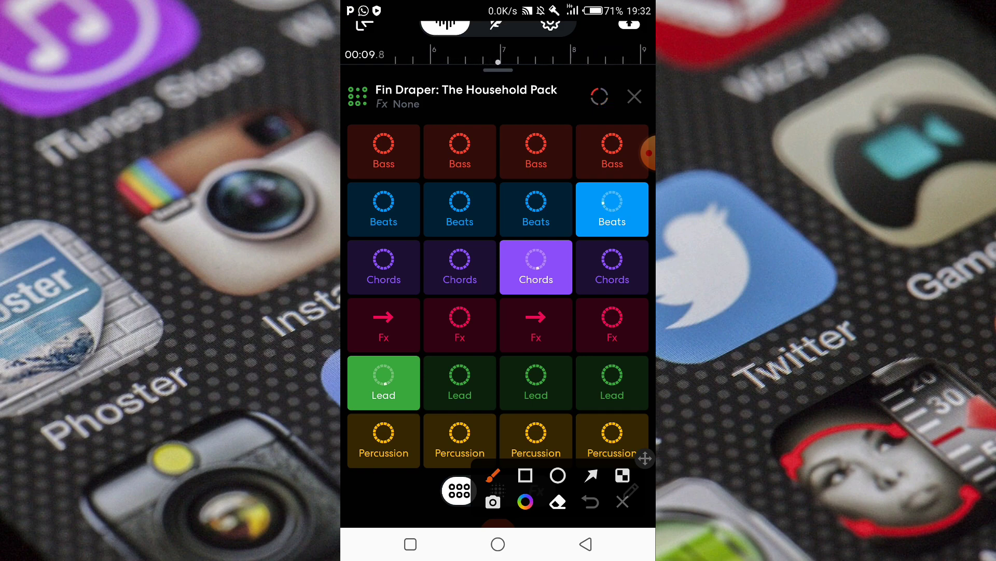
left_click(623, 502)
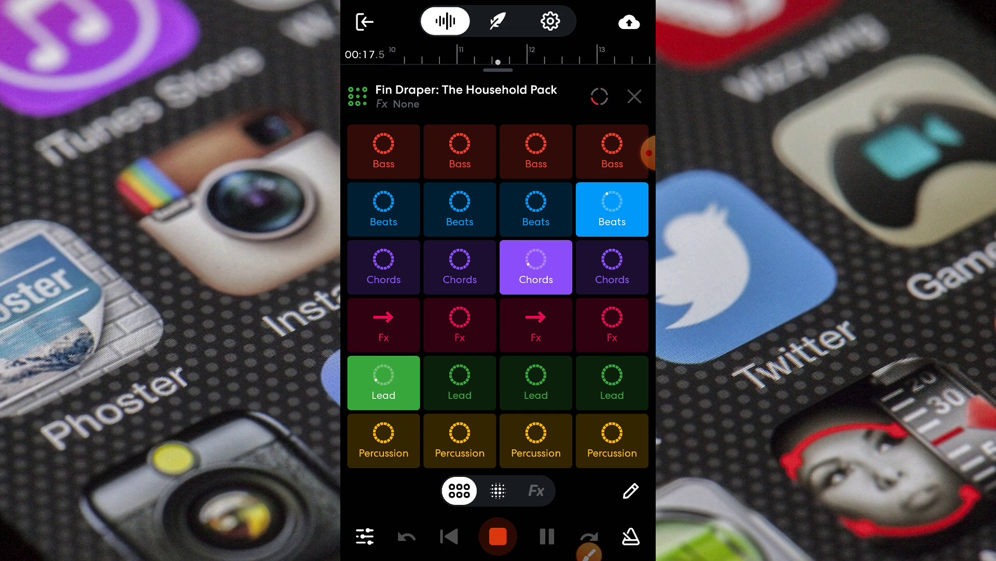
left_click_drag(589, 551, 530, 506)
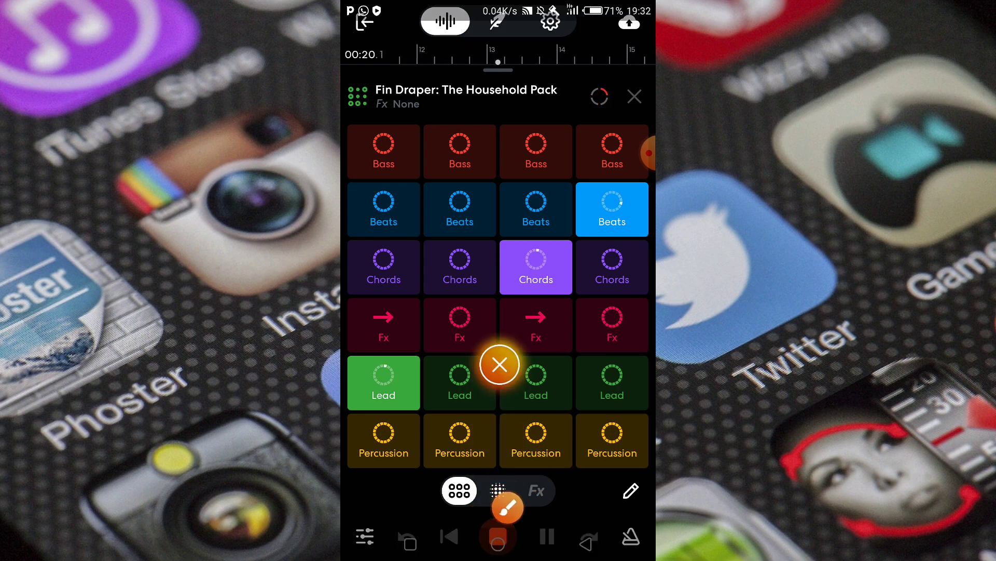
left_click(530, 506)
left_click(621, 500)
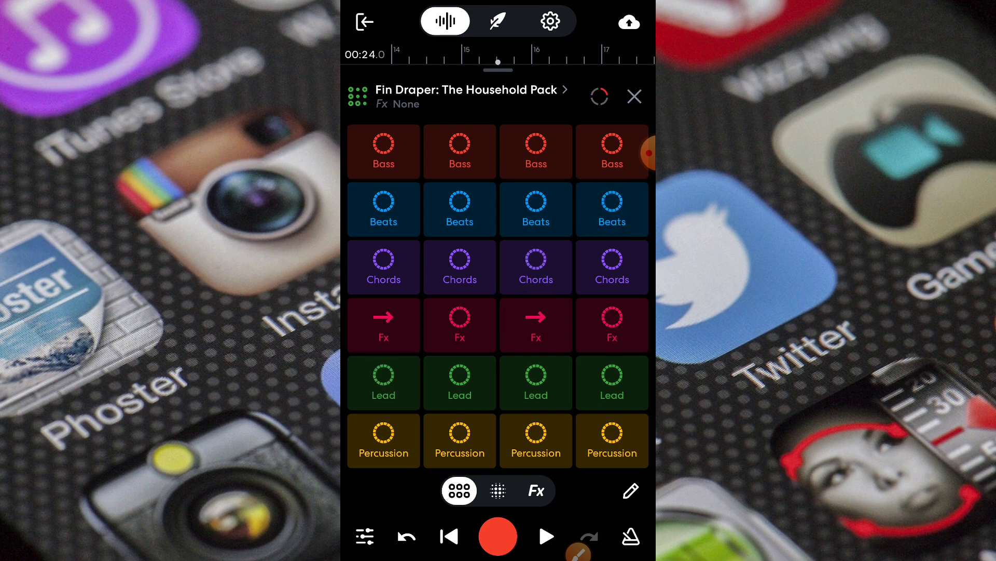
Step: Save the beat as a project named 'menya studio' from the upload menu
mouse_move(633, 152)
left_mouse_down()
mouse_move(623, 29)
mouse_move(634, 210)
left_mouse_up()
left_click(629, 22)
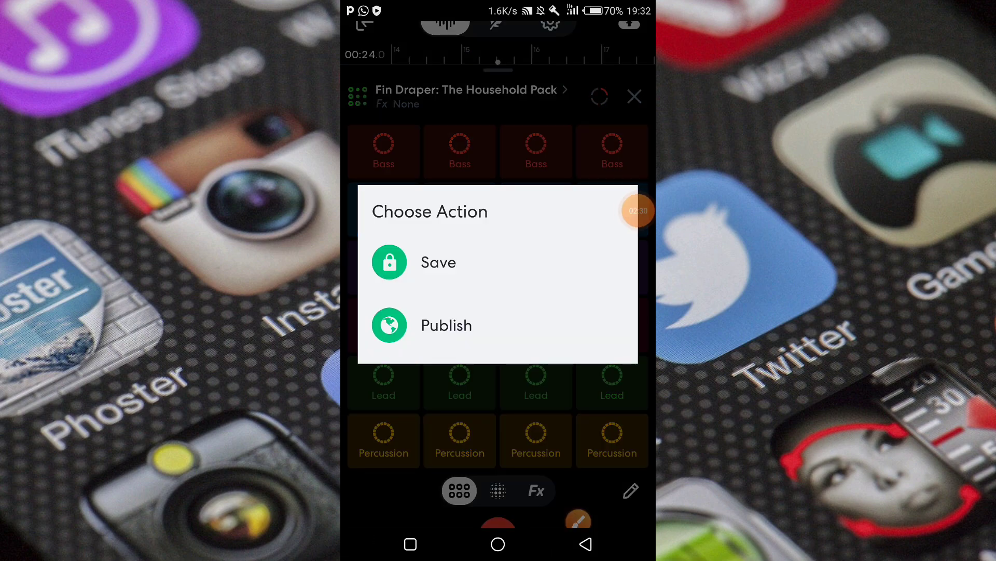
mouse_move(635, 210)
left_mouse_down()
mouse_move(503, 286)
mouse_move(634, 265)
left_mouse_up()
key("Escape")
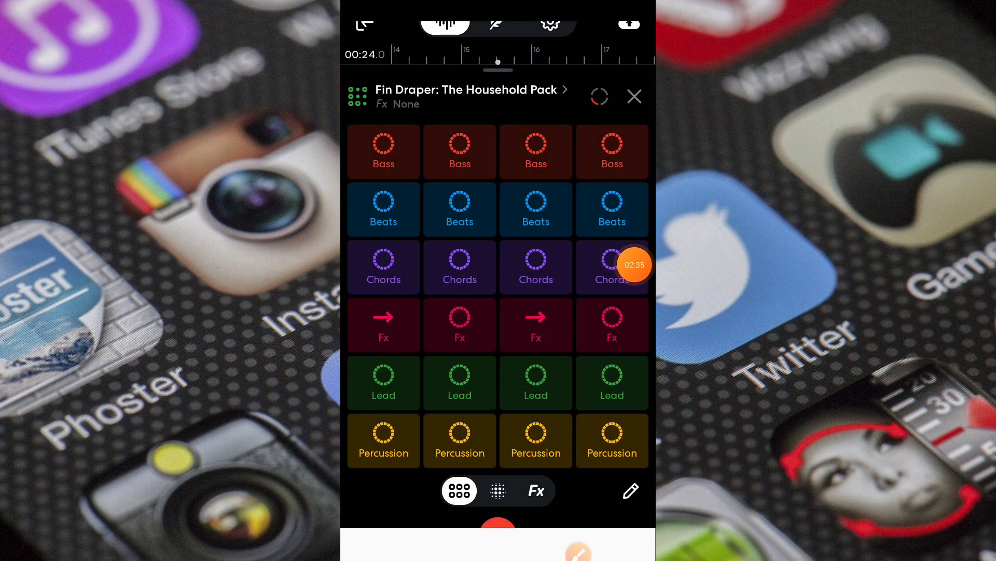
mouse_move(634, 265)
left_mouse_down()
mouse_move(502, 506)
mouse_move(562, 506)
left_mouse_up()
type("m")
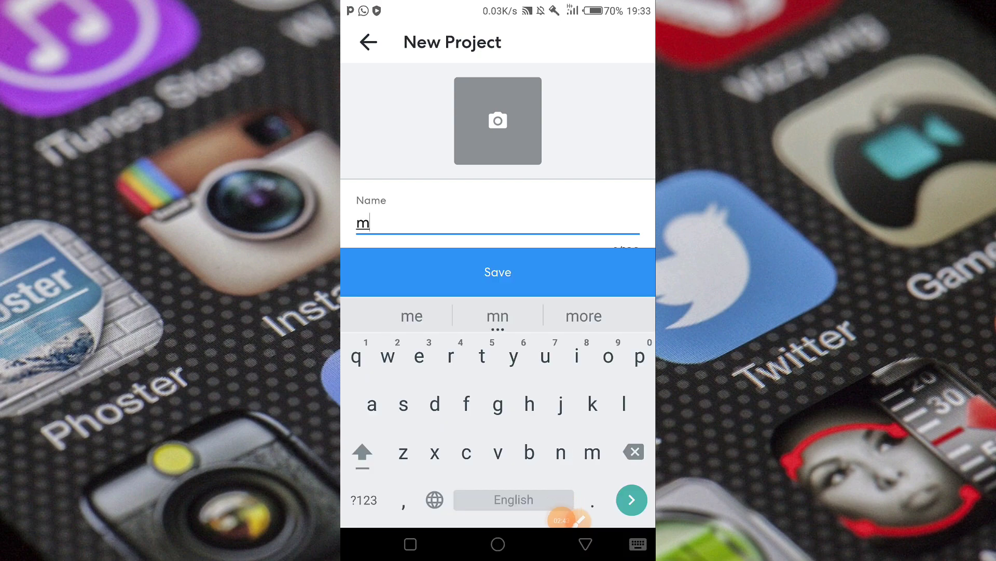
type("enya")
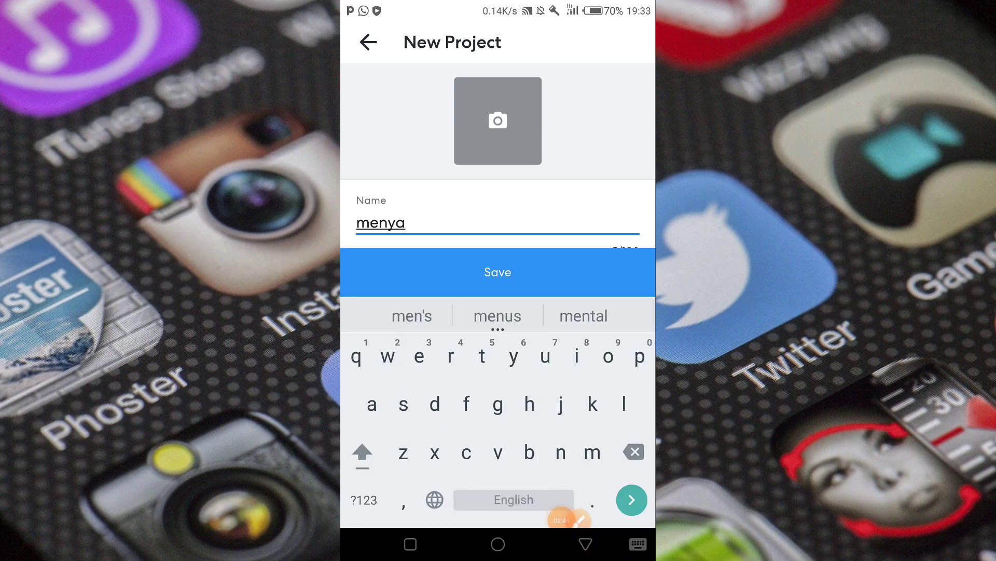
type(" studio")
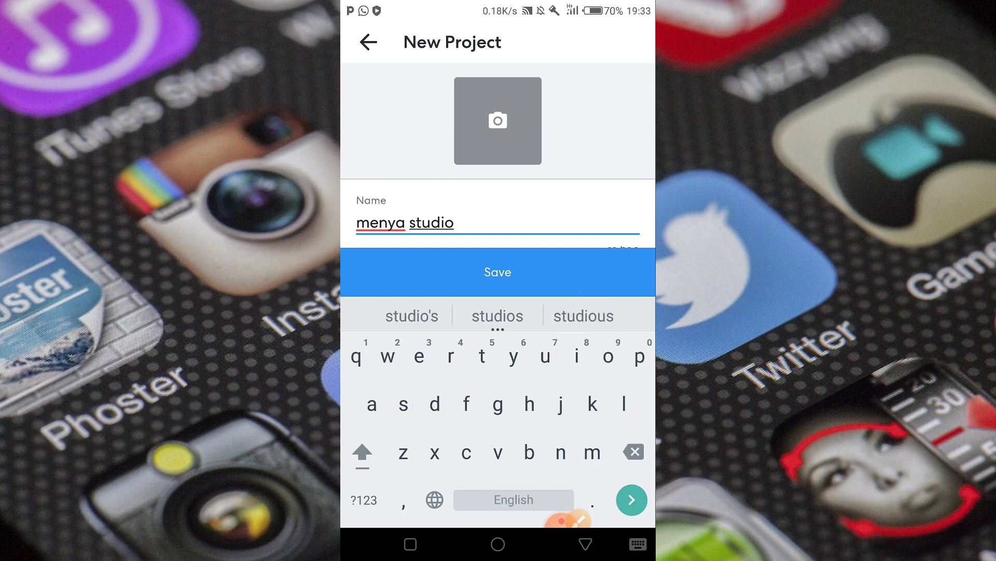
left_click(498, 272)
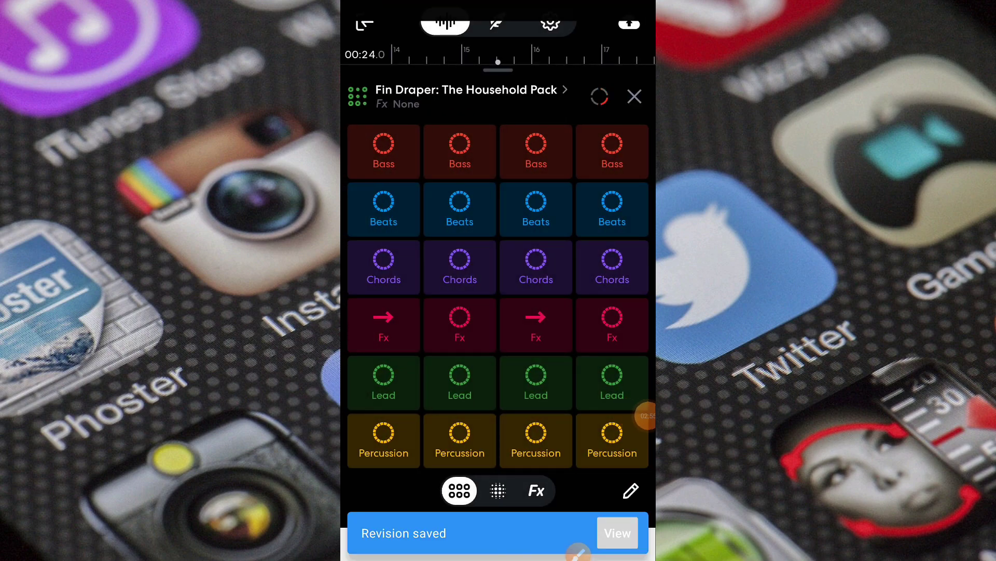
Step: Open the menya studio page from the 'Revision saved' banner and download the track
mouse_move(647, 414)
left_mouse_down()
mouse_move(528, 525)
mouse_move(596, 480)
mouse_move(542, 415)
mouse_move(635, 359)
left_mouse_up()
left_click(618, 533)
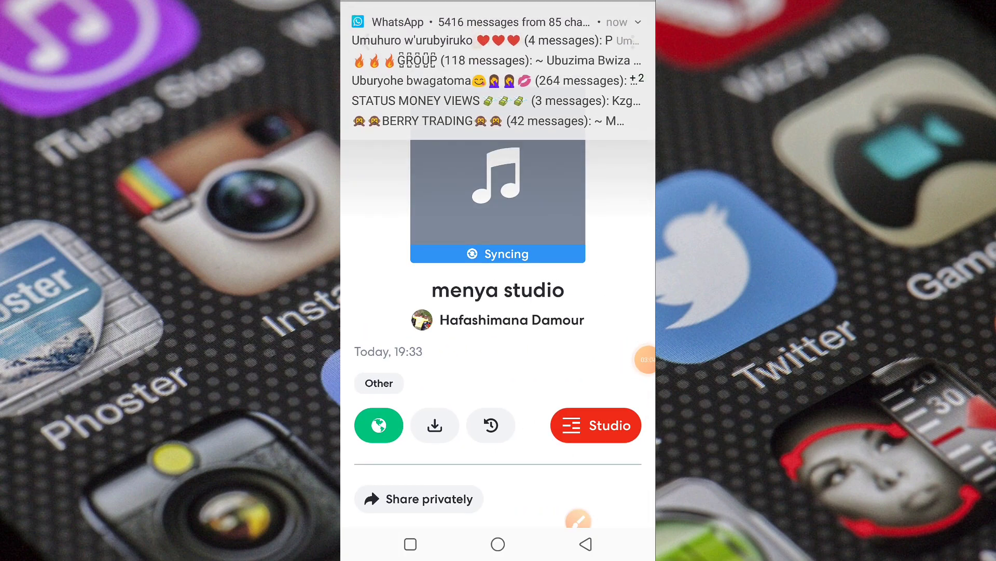
mouse_move(646, 359)
left_mouse_down()
mouse_move(462, 423)
mouse_move(422, 449)
mouse_move(574, 328)
mouse_move(635, 320)
left_mouse_up()
left_click(435, 425)
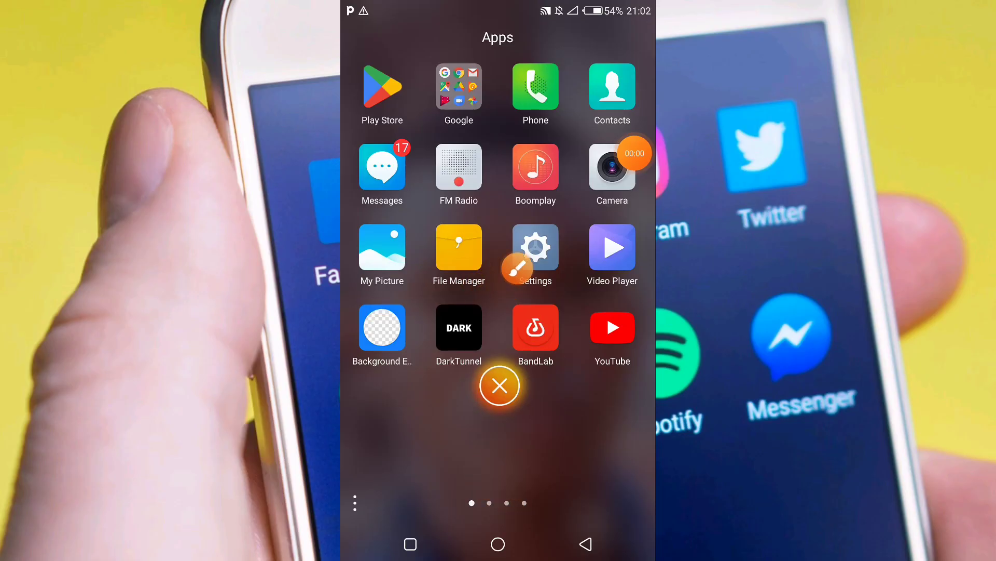
mouse_move(628, 156)
left_mouse_down()
mouse_move(483, 285)
mouse_move(637, 493)
left_mouse_up()
Step: Open the menya studio track from File Manager's Music category
left_click(458, 247)
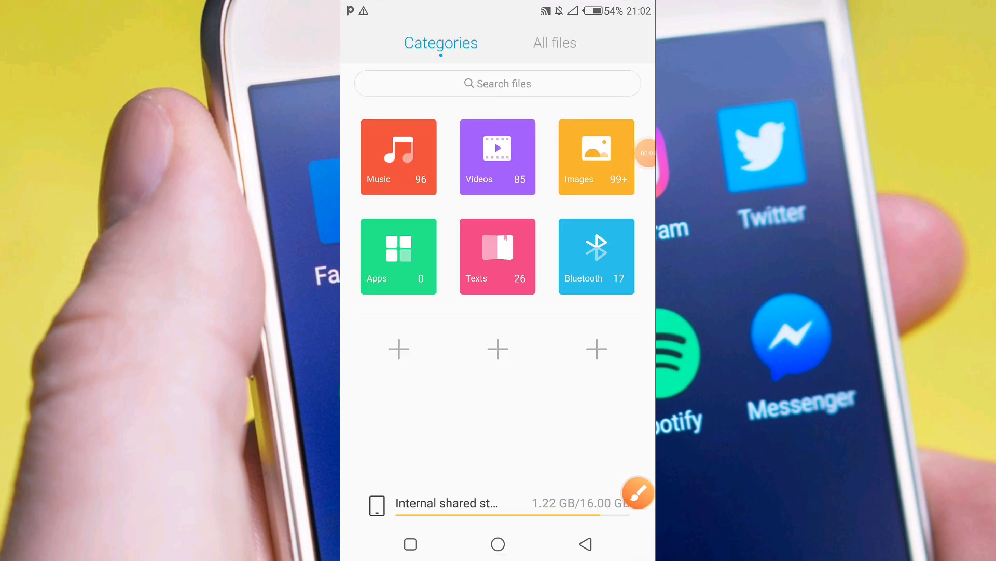
mouse_move(637, 493)
left_mouse_down()
mouse_move(548, 348)
mouse_move(638, 437)
left_mouse_up()
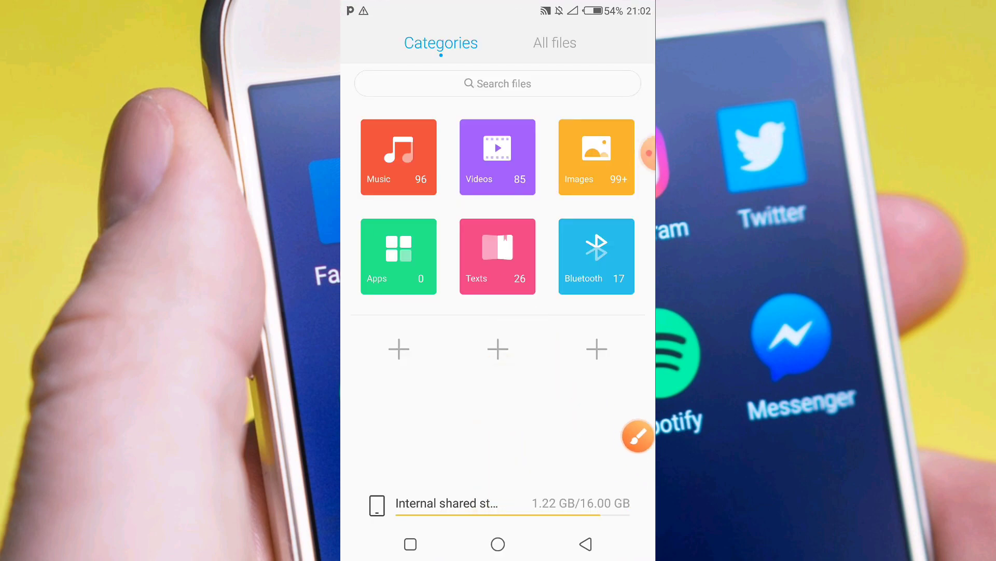
left_click(399, 156)
left_click_drag(638, 437, 576, 141)
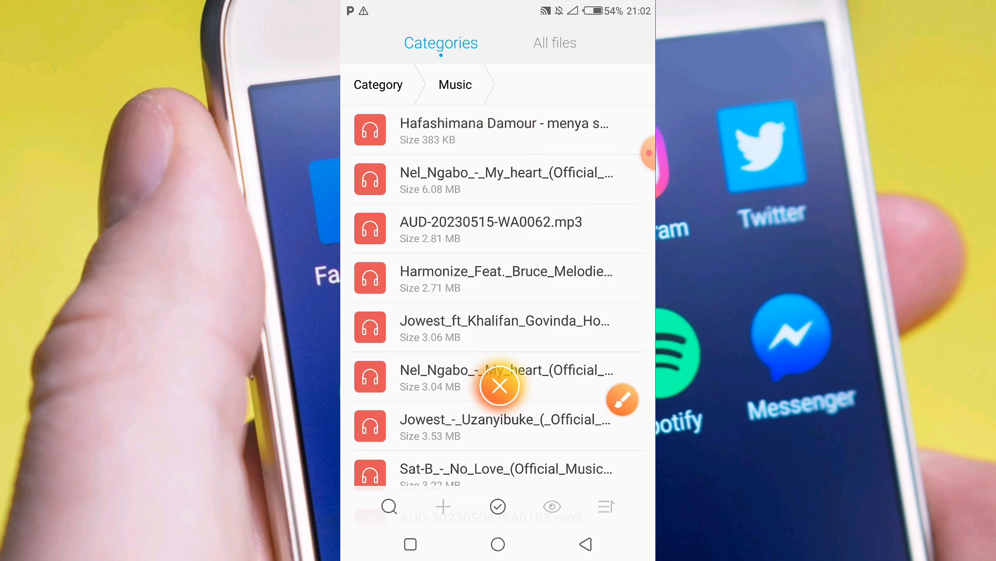
left_click_drag(576, 148, 638, 480)
left_click(498, 130)
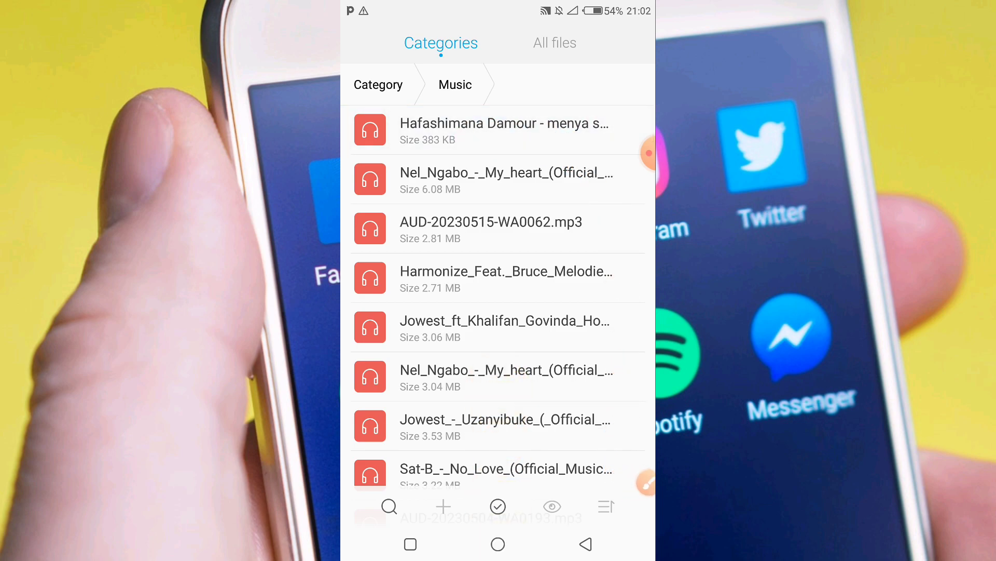
Step: Adjust the music volume, replay the track in VLC and check its notification
key("XF86AudioLowerVolume")
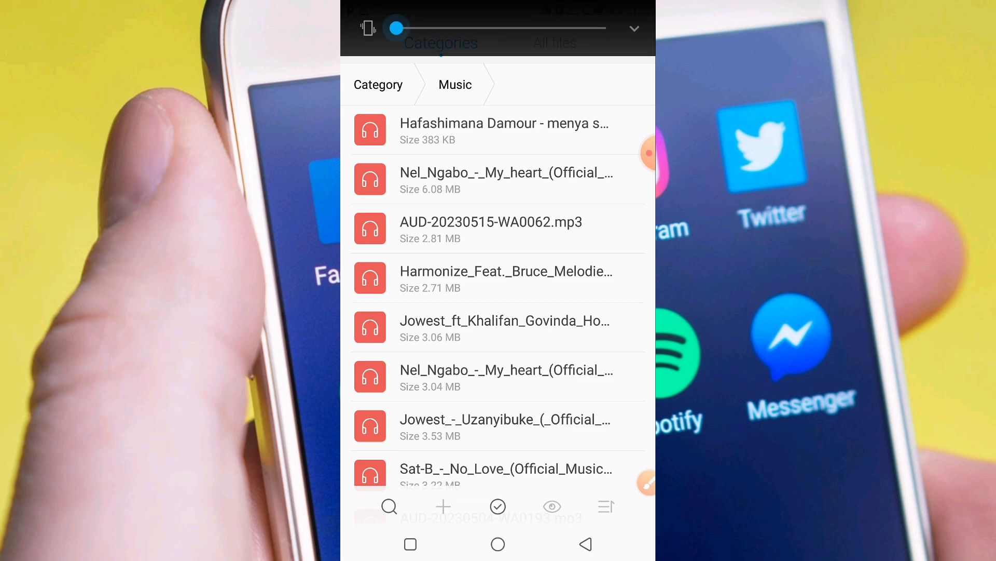
left_click(635, 28)
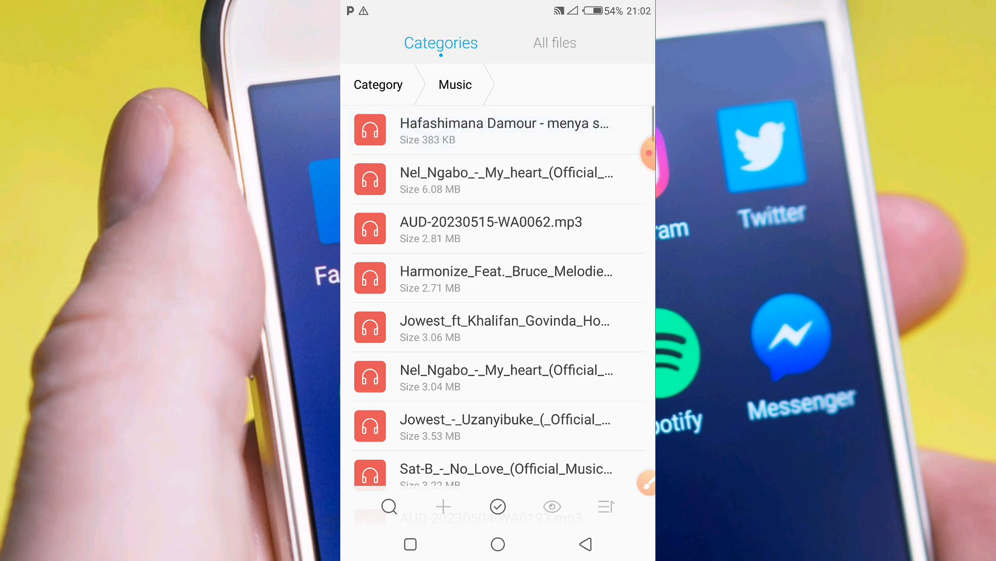
left_click(498, 130)
left_click_drag(639, 483, 574, 139)
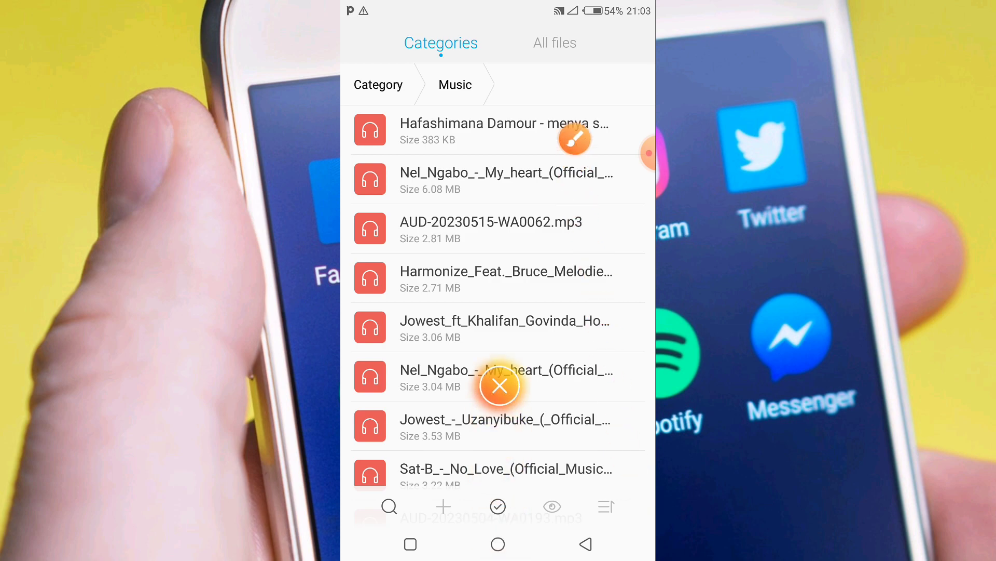
left_click_drag(405, 132, 625, 116)
left_click_drag(498, 4, 499, 390)
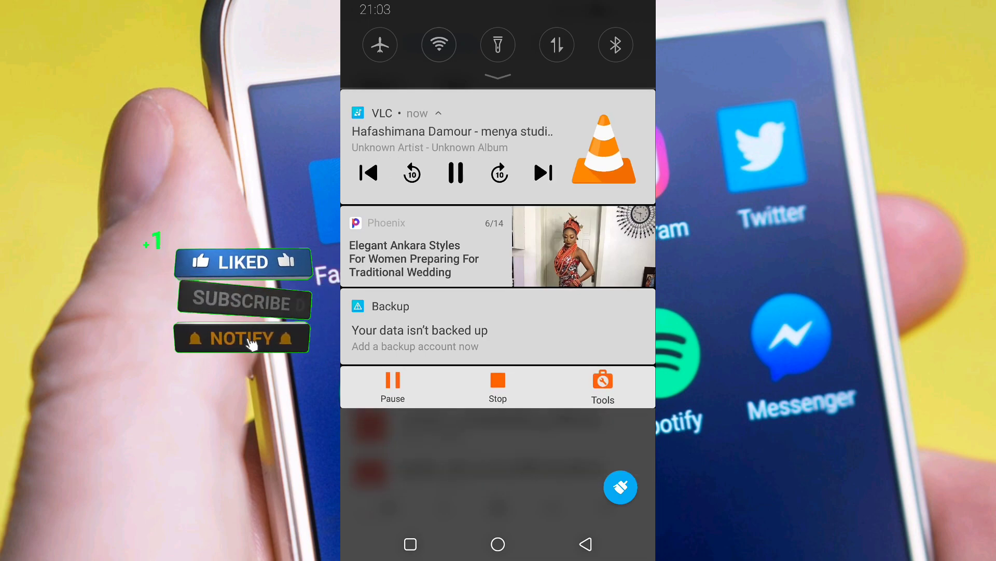
Step: Dismiss the VLC notification shade while 'menya studio' plays, back to the Music file list
key("Escape")
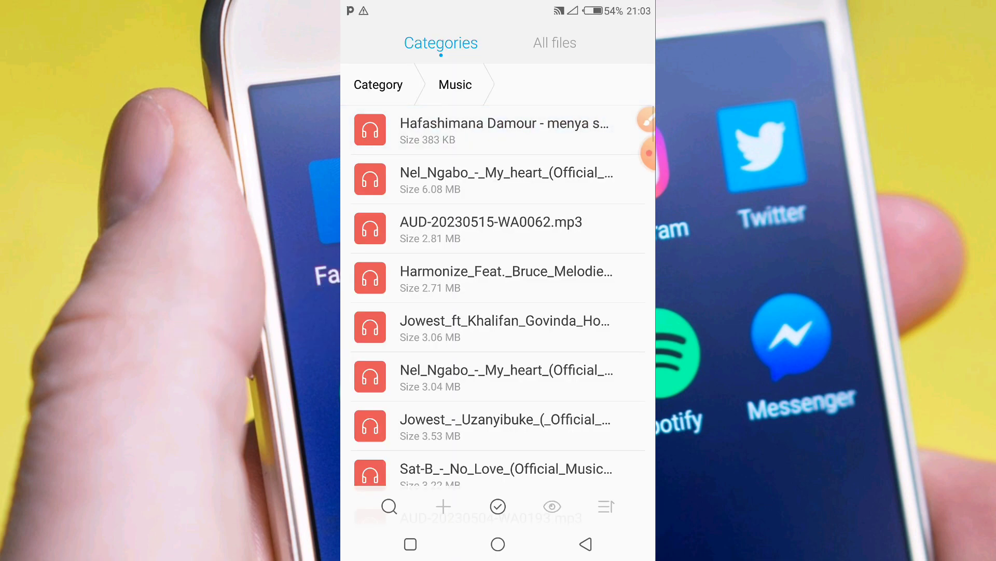
left_click(646, 152)
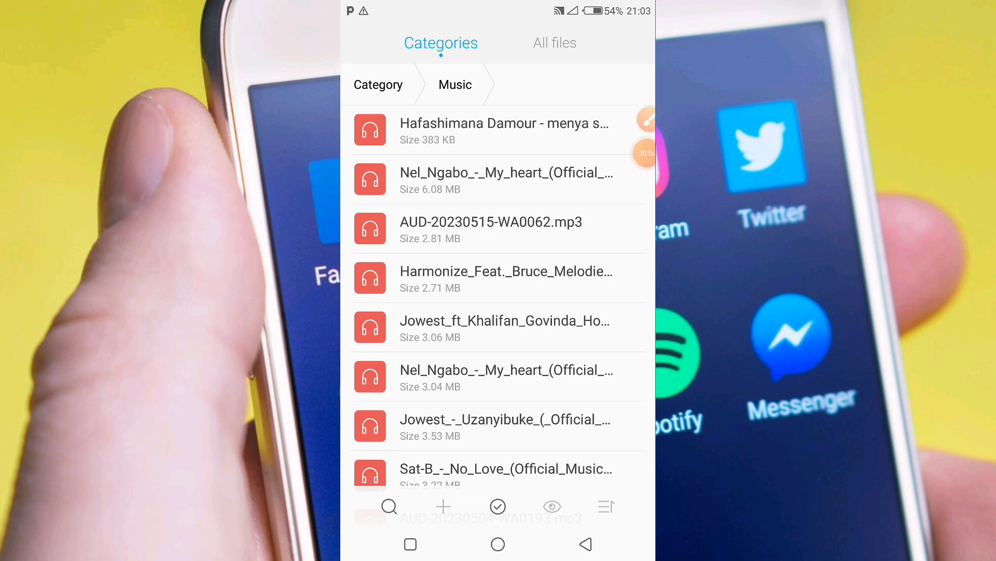